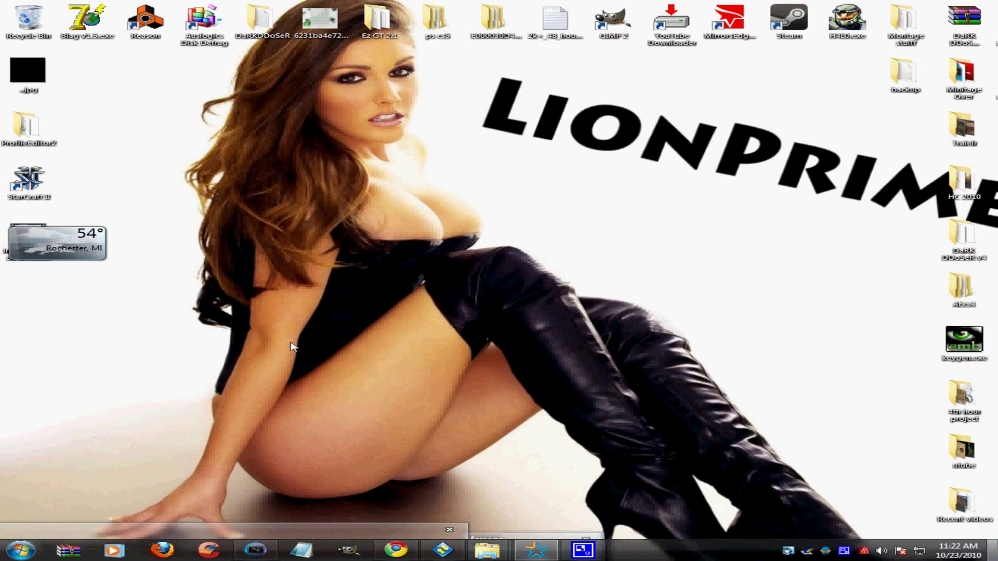
# - Restore the running Vegas Pro 9.0 project window from the taskbar
pyautogui.click(256, 552)
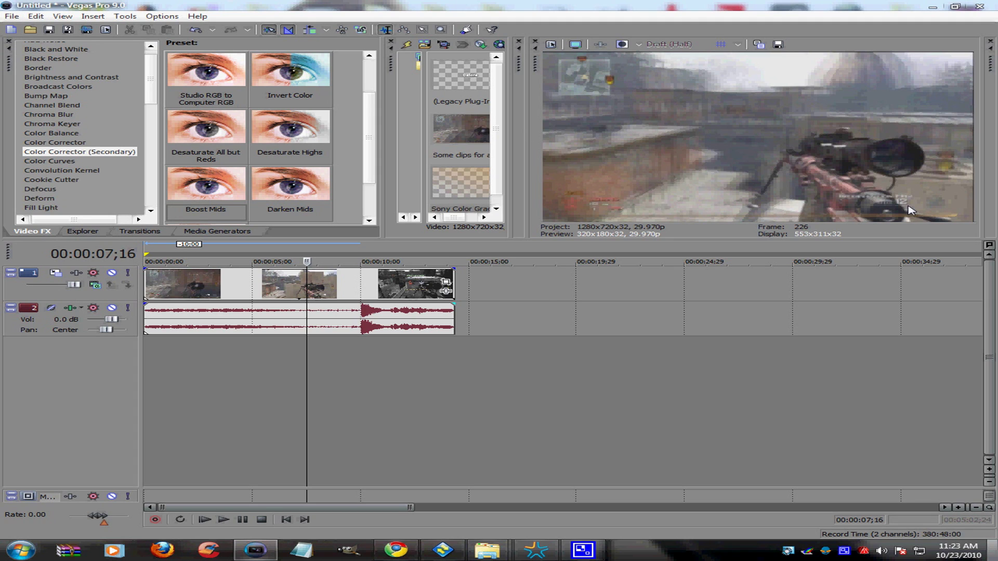
# - In Project Properties, choose the HDV 720-30p template with Best full-resolution rendering quality
pyautogui.click(5, 19)
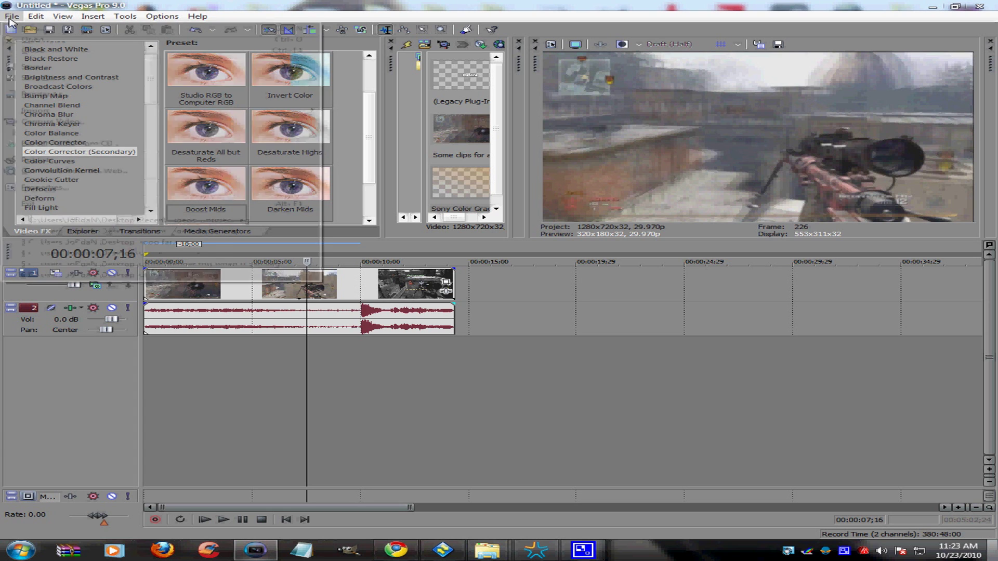
pyautogui.click(73, 189)
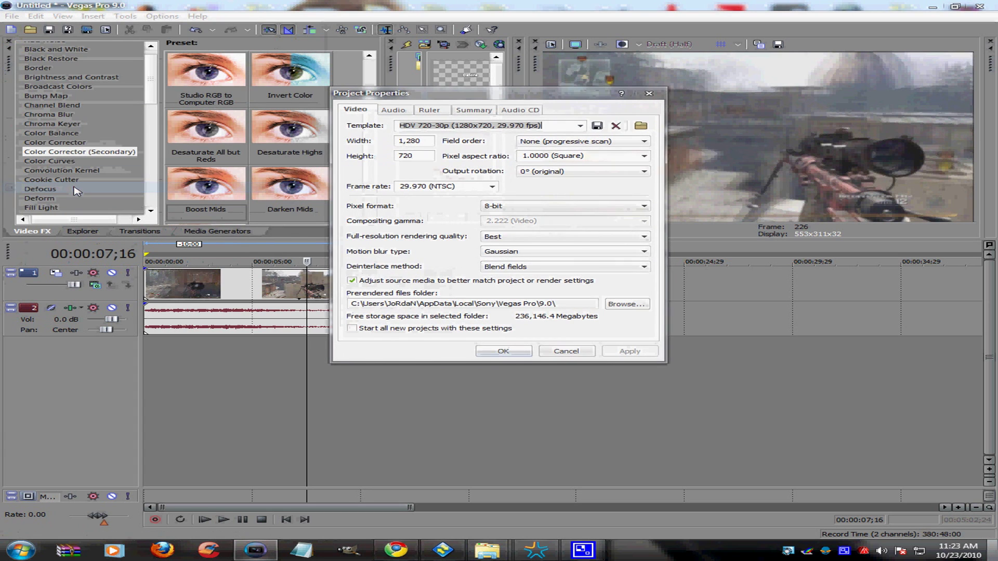
pyautogui.click(580, 126)
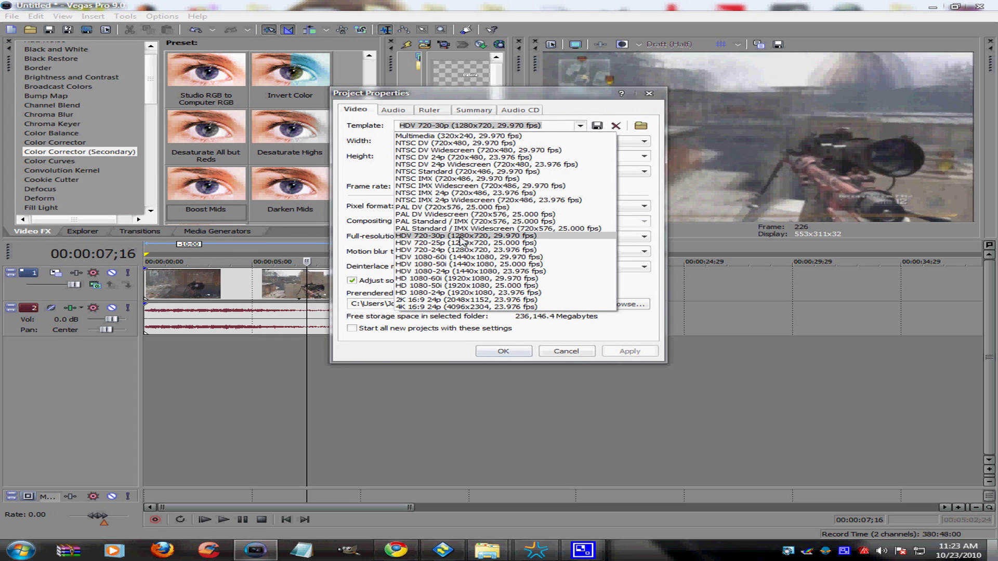
pyautogui.click(461, 236)
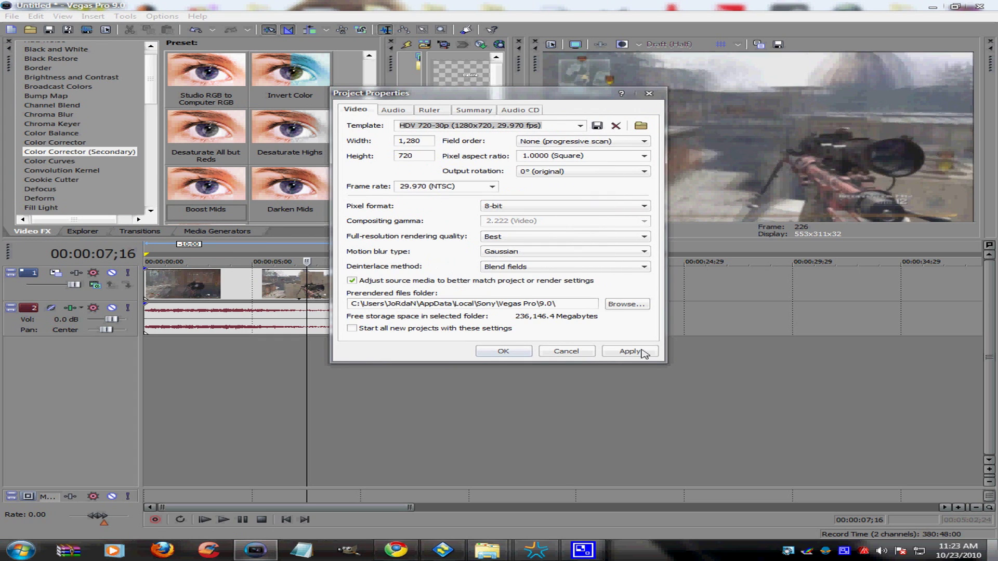
pyautogui.click(509, 238)
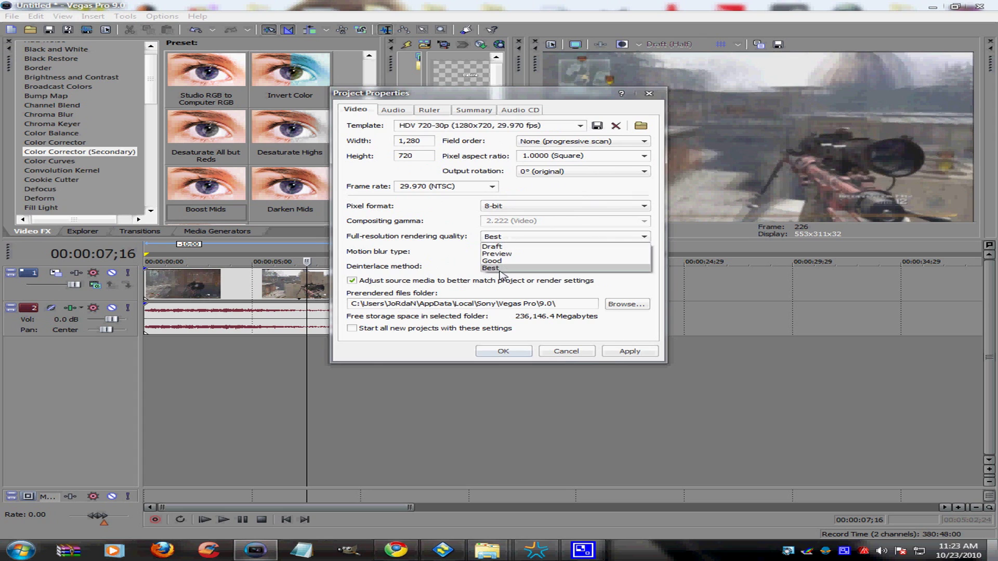
pyautogui.click(574, 339)
pyautogui.click(503, 351)
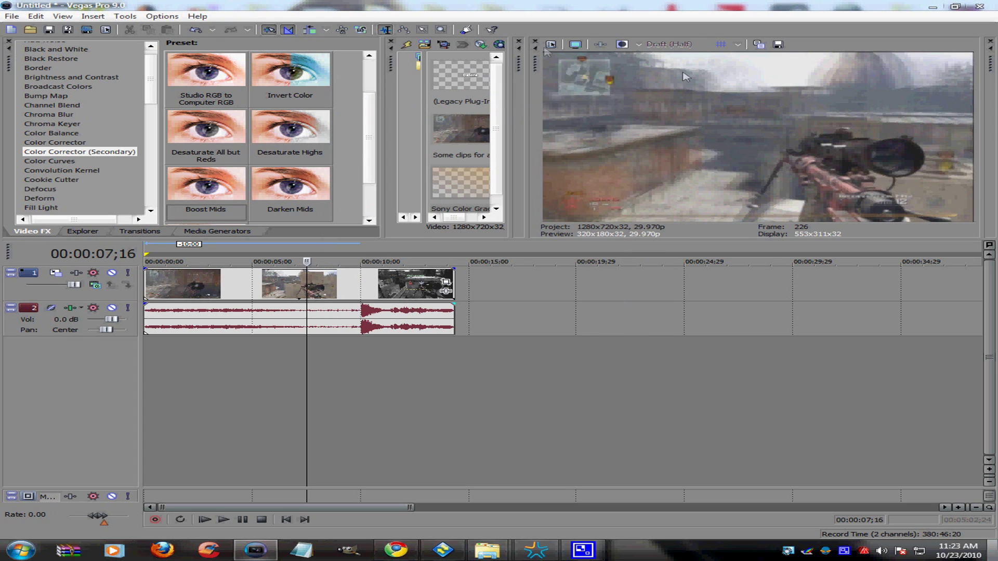
pyautogui.click(318, 291)
pyautogui.rightClick(319, 290)
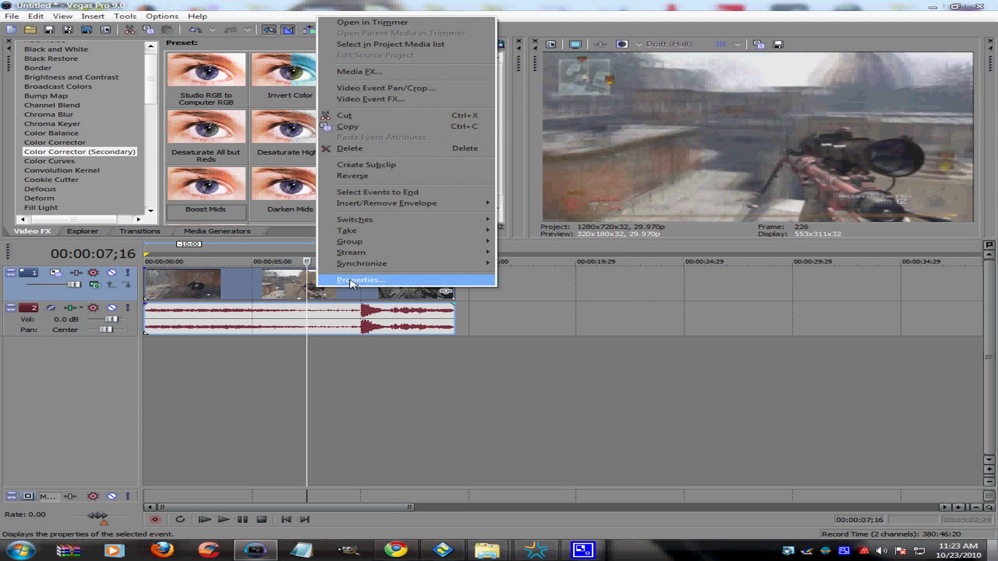
pyautogui.click(351, 281)
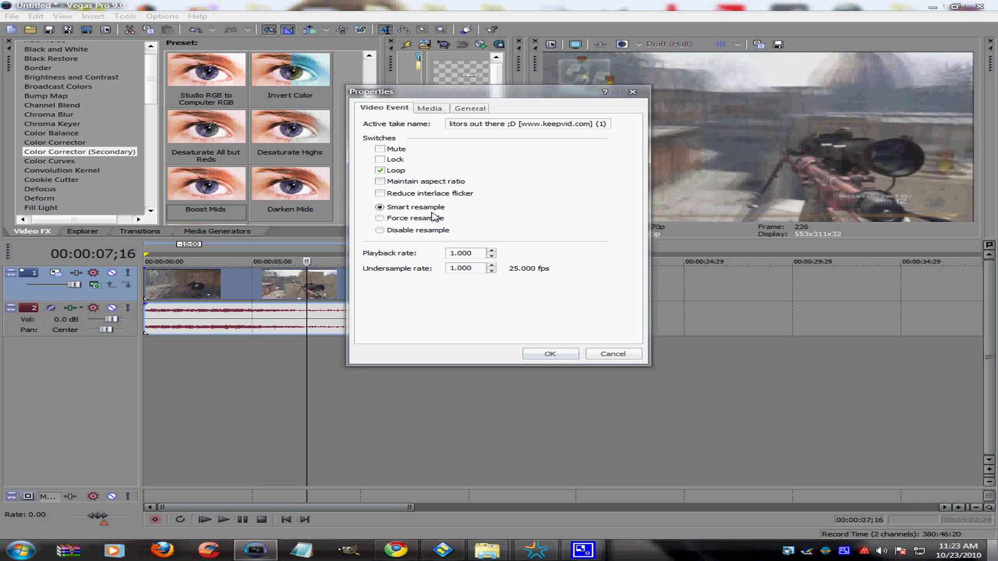
pyautogui.click(550, 356)
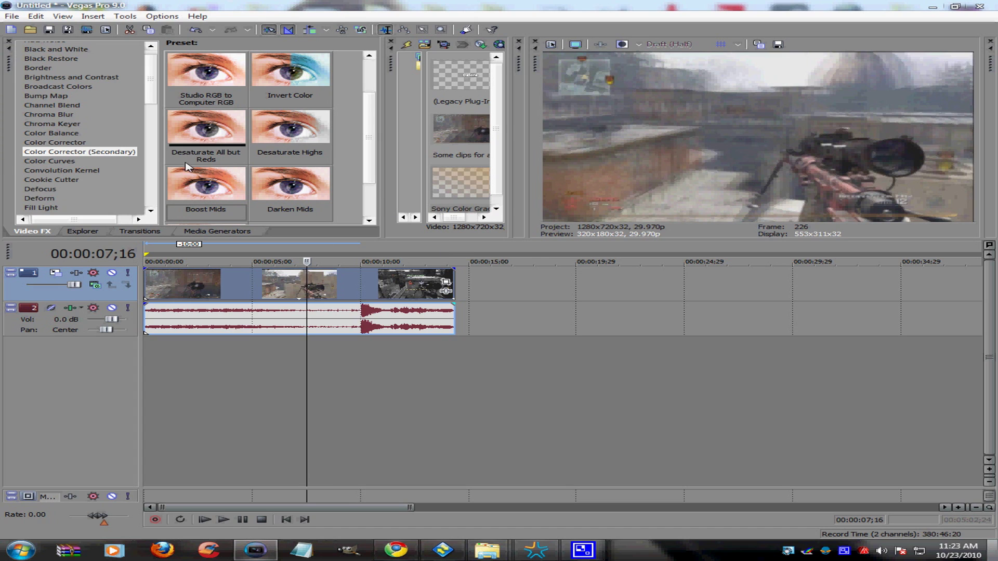
# - Apply Desaturate Highs with a gamma tweak, then Boost Mids with saturation raised to 1.655
pyautogui.click(83, 231)
pyautogui.click(32, 232)
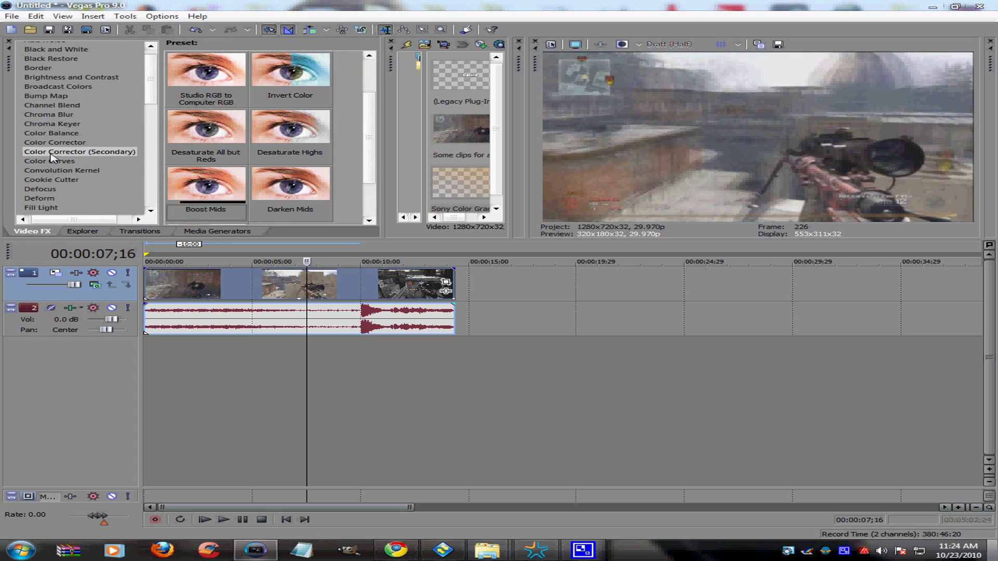
pyautogui.click(296, 130)
pyautogui.moveTo(254, 284); pyautogui.dragTo(255, 283)
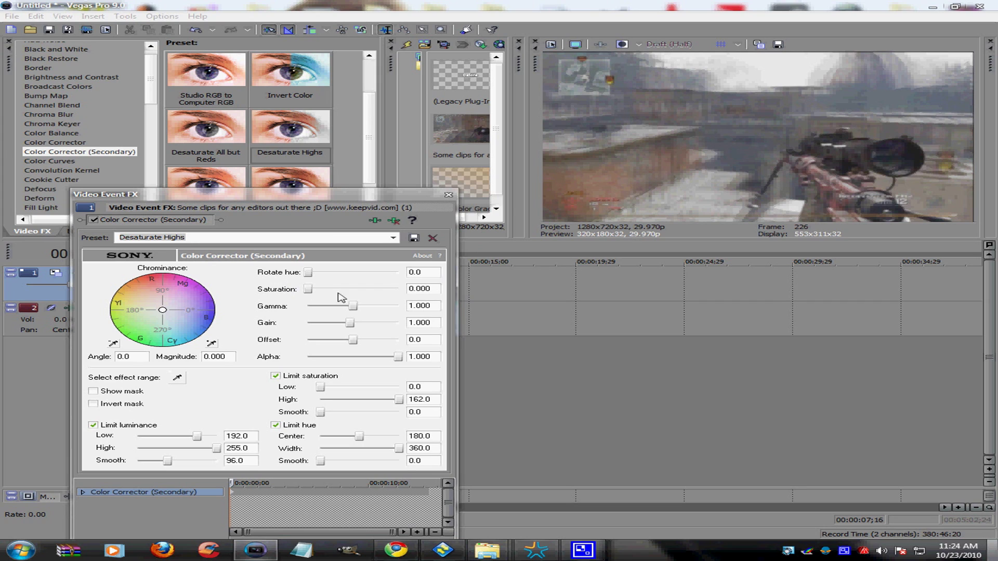
pyautogui.moveTo(362, 310)
pyautogui.mouseDown()
pyautogui.moveTo(383, 312)
pyautogui.moveTo(347, 313)
pyautogui.moveTo(360, 313)
pyautogui.mouseUp()
pyautogui.click(448, 195)
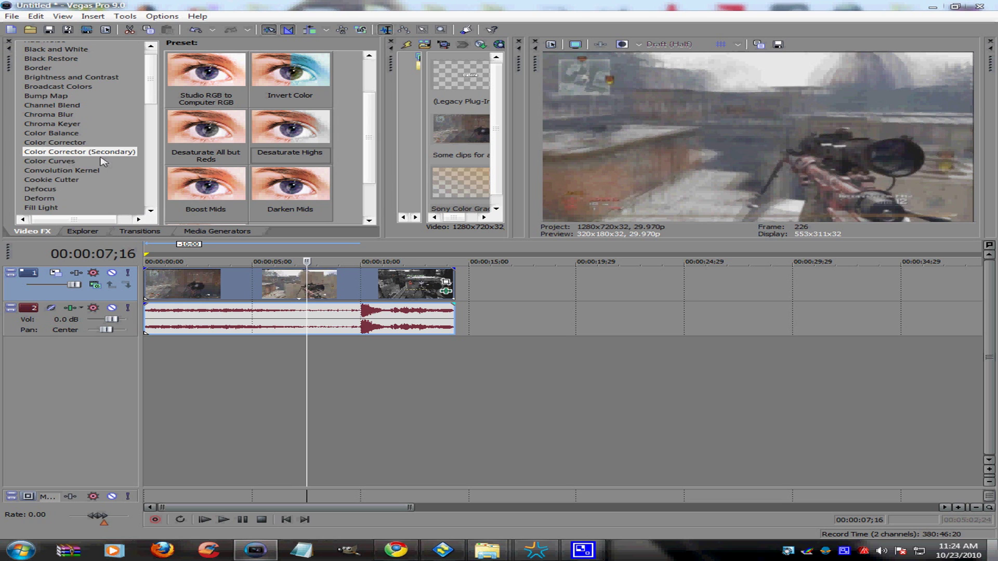
pyautogui.moveTo(229, 210); pyautogui.dragTo(229, 282)
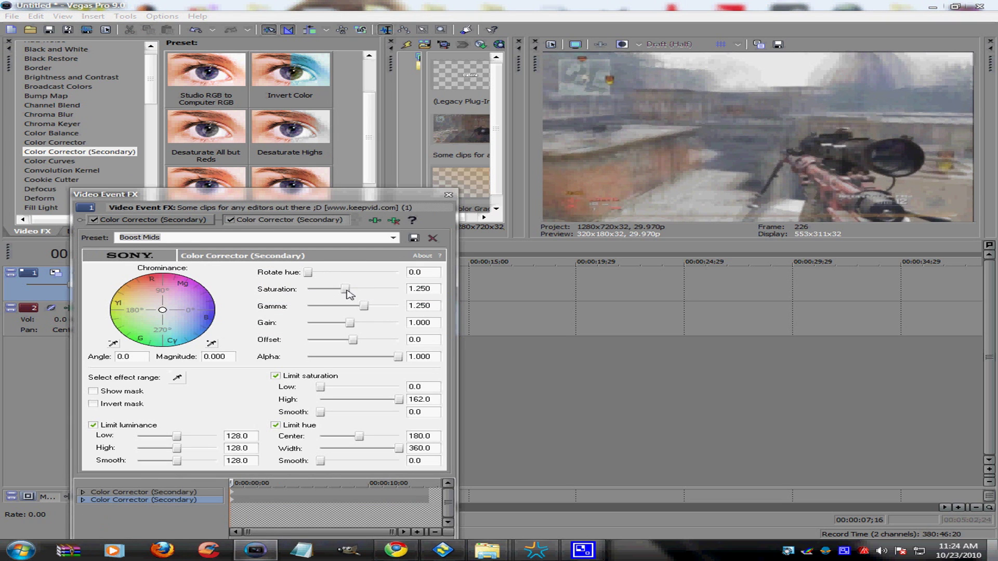
pyautogui.moveTo(348, 295)
pyautogui.mouseDown()
pyautogui.moveTo(368, 297)
pyautogui.moveTo(358, 293)
pyautogui.mouseUp()
# - Apply the Warm Gradient Map preset to the second clip and shift its yellow point rightward
pyautogui.click(448, 195)
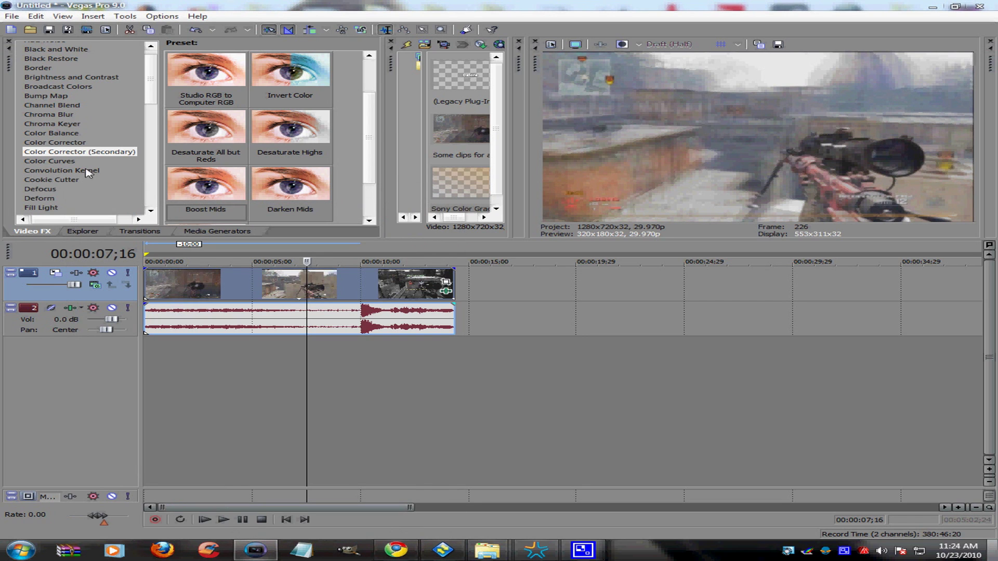
pyautogui.scroll(-4, 162, 127)
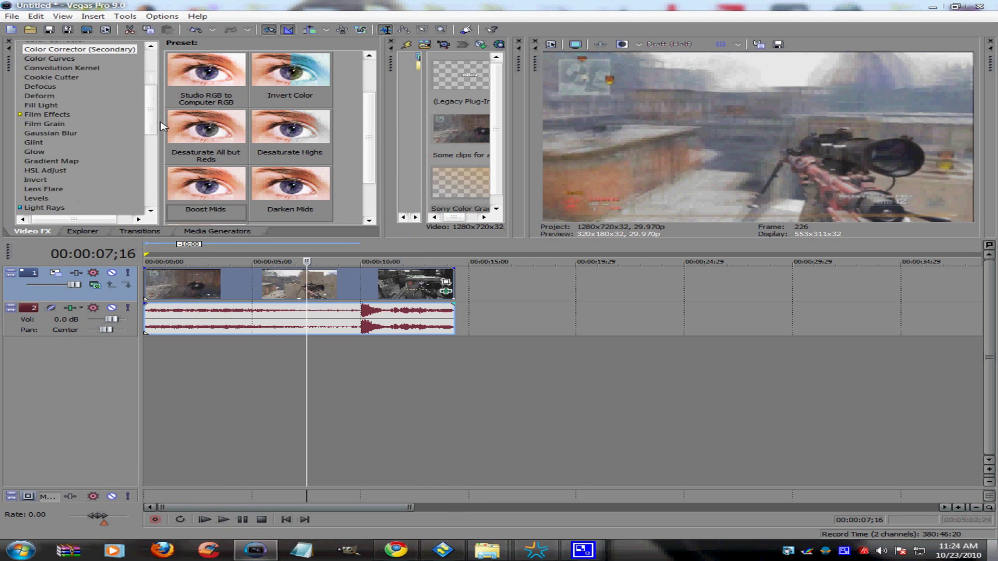
pyautogui.click(52, 161)
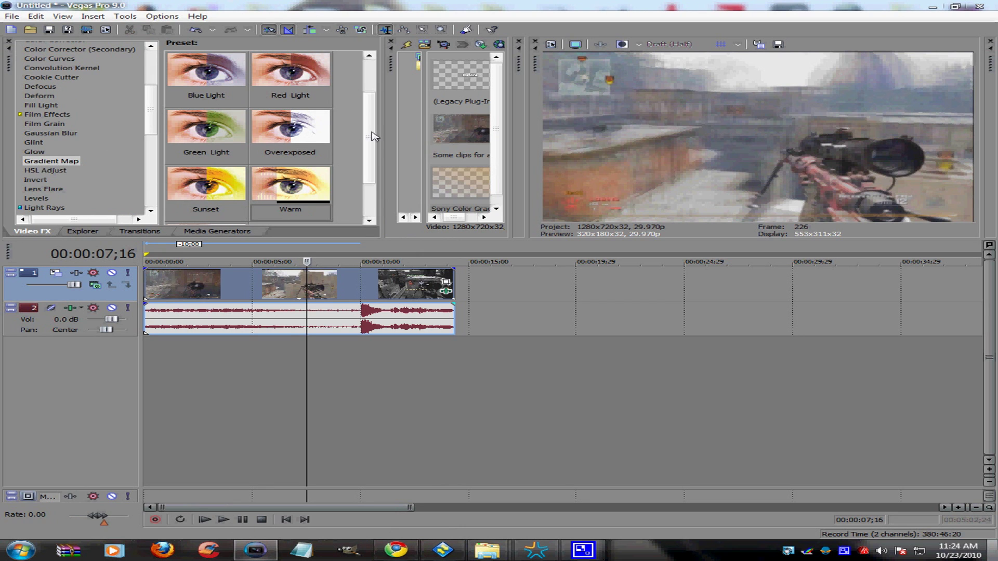
pyautogui.scroll(-1, 366, 192)
pyautogui.moveTo(303, 129); pyautogui.dragTo(264, 283)
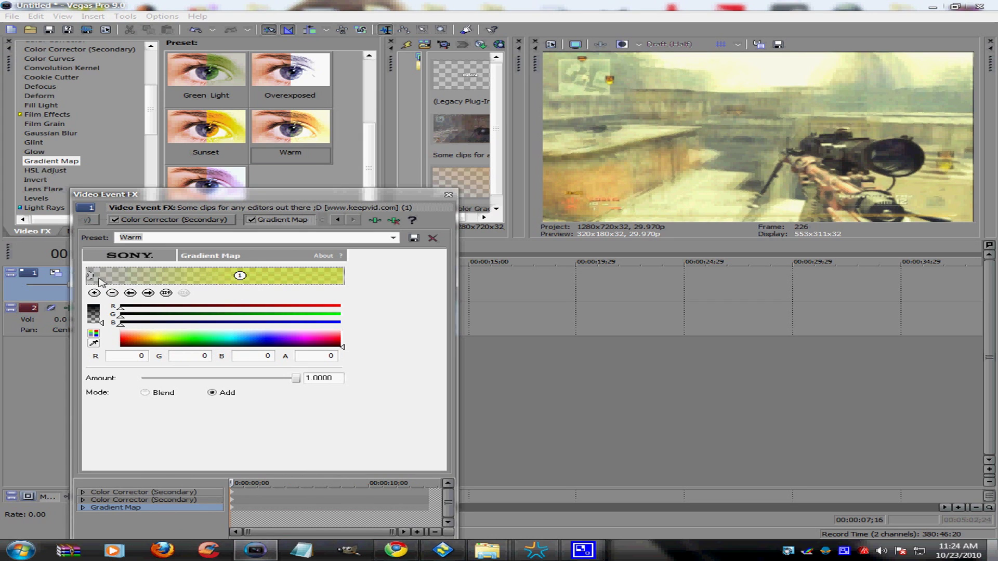
pyautogui.moveTo(245, 279); pyautogui.dragTo(319, 281)
pyautogui.click(91, 277)
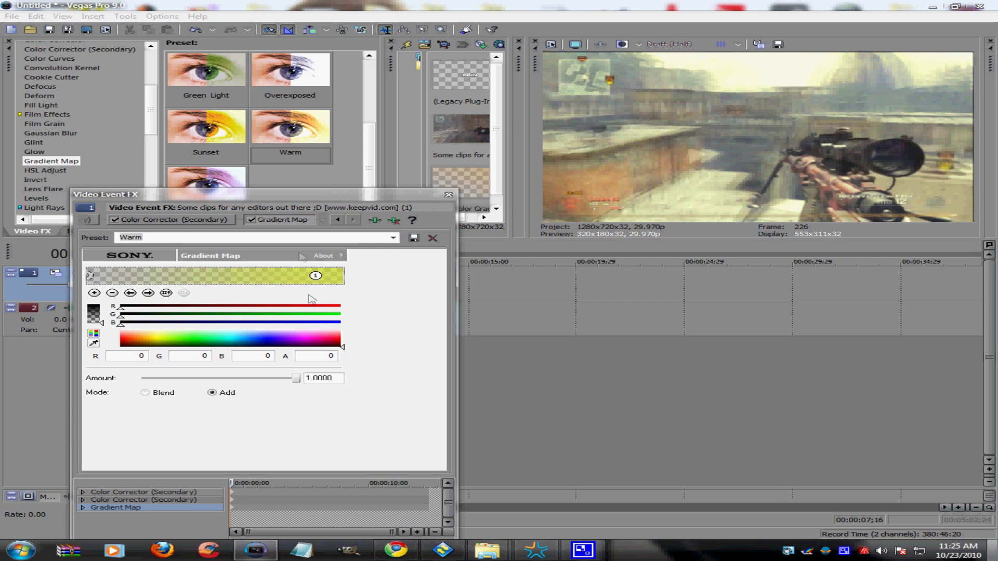
pyautogui.click(448, 196)
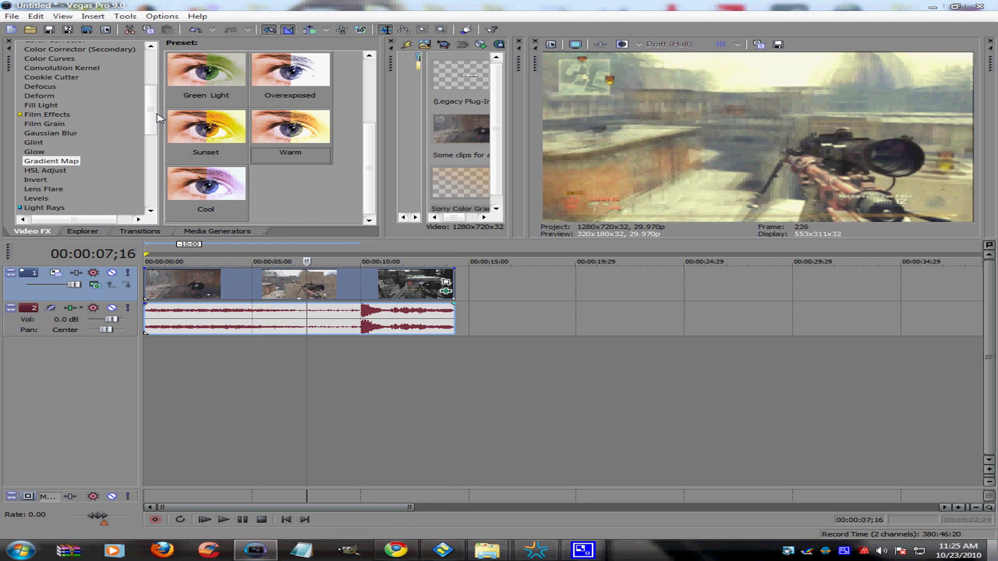
# - Apply the Warm Vignette Soft Contrast preset with vignette width and height 100 and weaker strength
pyautogui.scroll(-6, 155, 127)
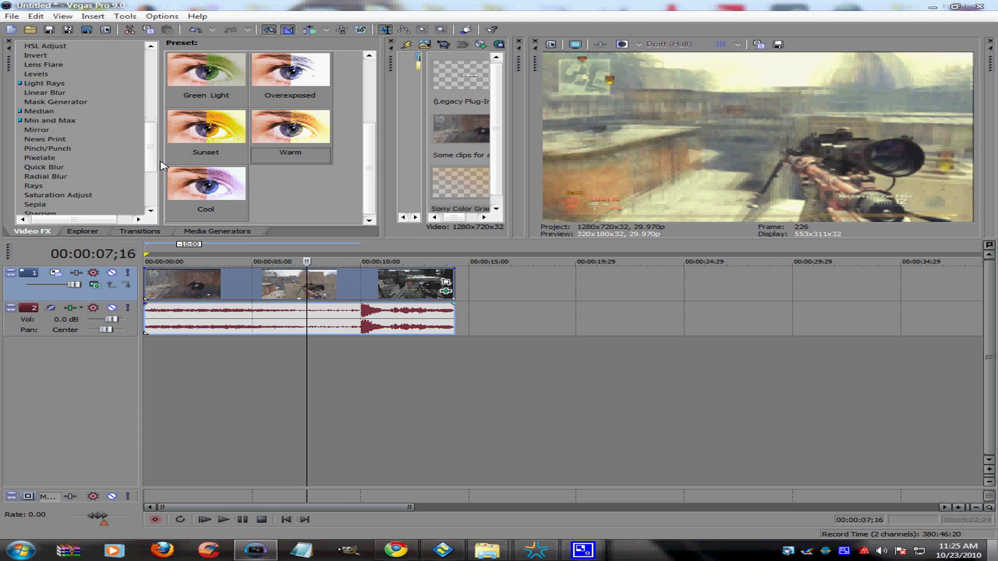
pyautogui.click(71, 178)
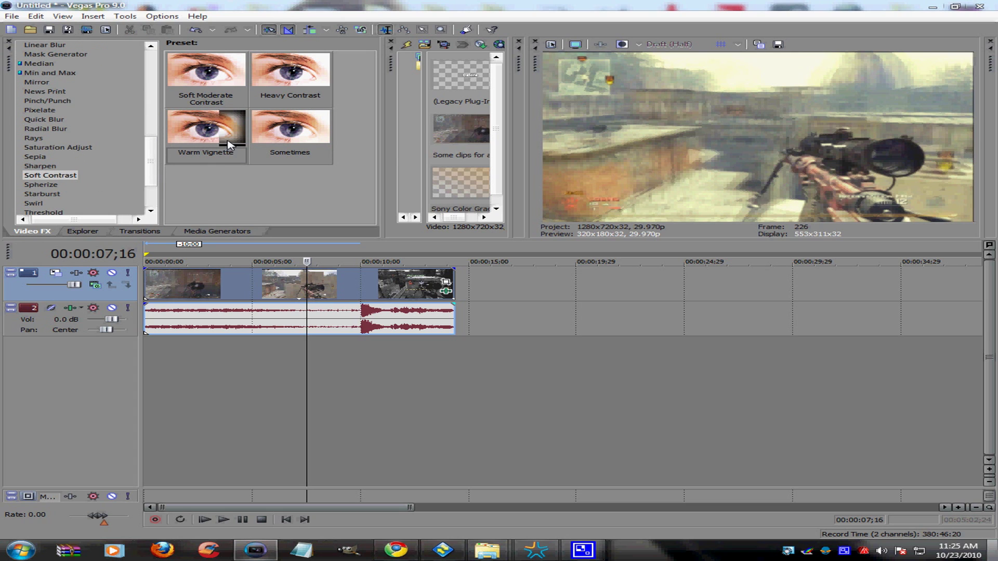
pyautogui.moveTo(229, 143); pyautogui.dragTo(201, 281)
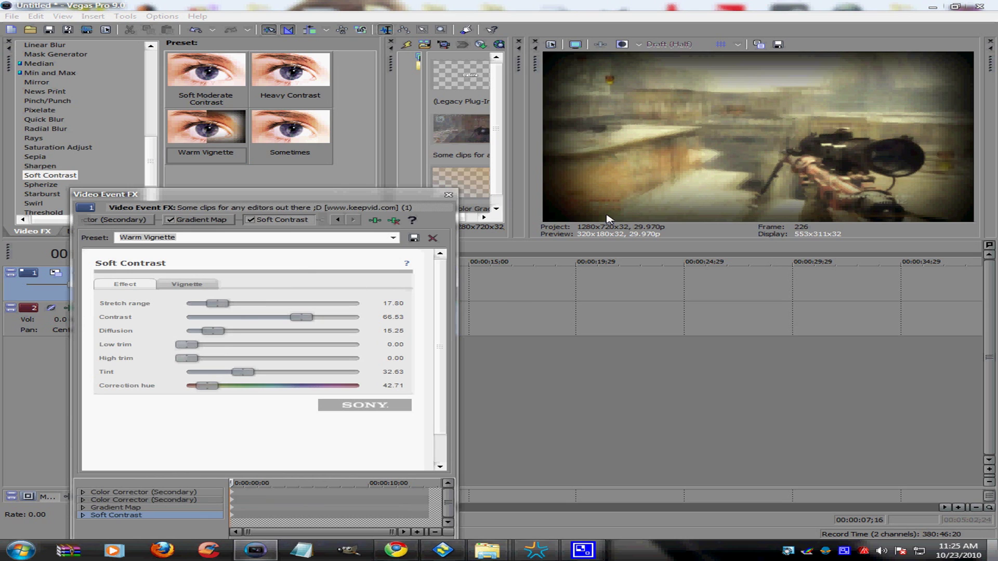
pyautogui.click(205, 285)
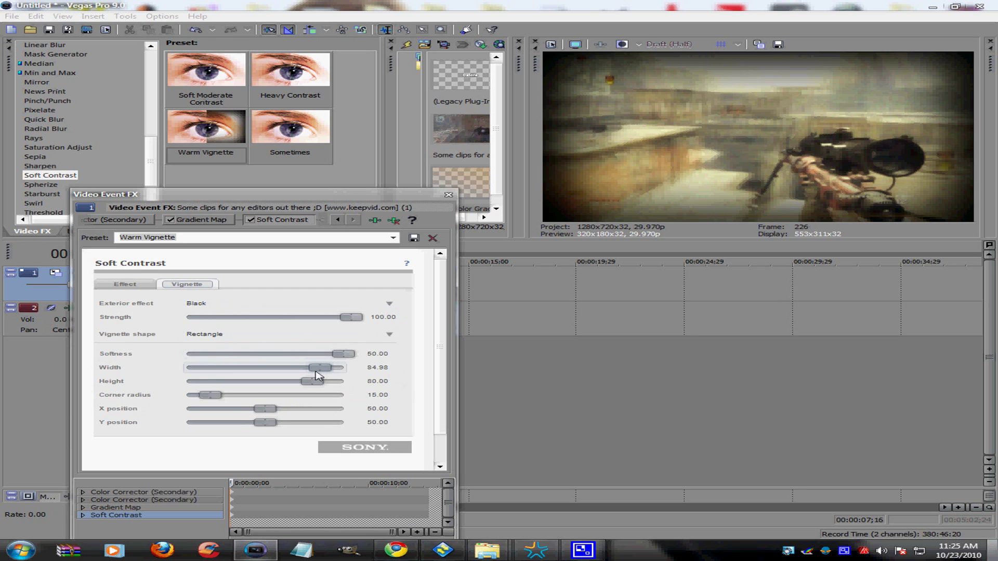
pyautogui.moveTo(318, 372); pyautogui.dragTo(376, 384)
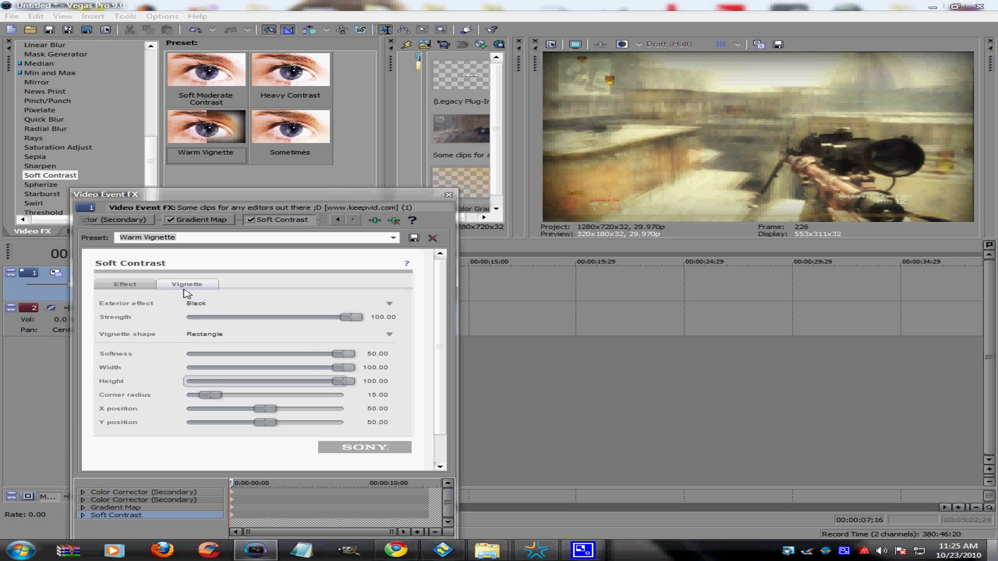
pyautogui.moveTo(351, 317); pyautogui.dragTo(210, 331)
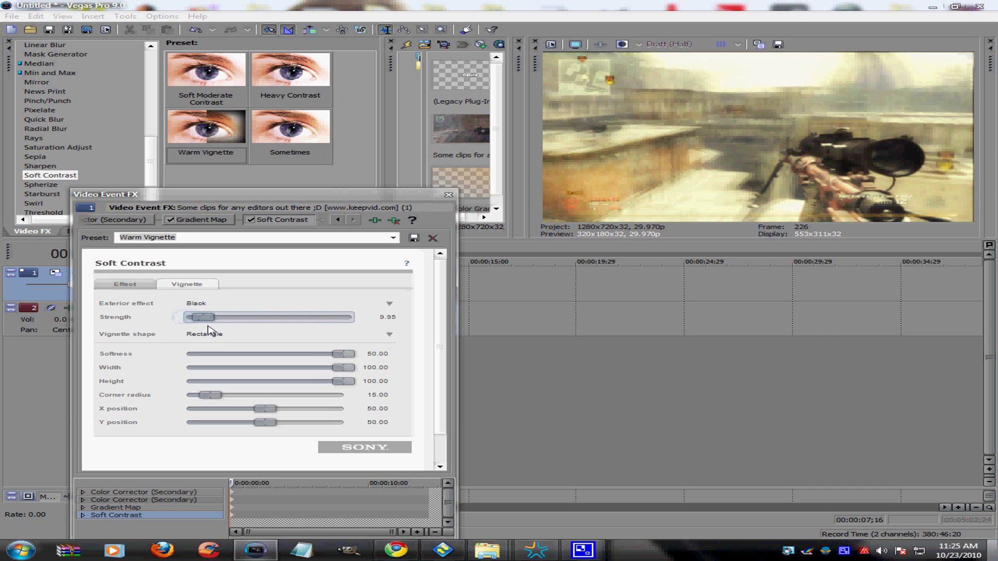
# - Lower the Soft Contrast contrast to 21.28 and return to the timeline
pyautogui.click(135, 285)
pyautogui.moveTo(300, 323); pyautogui.dragTo(220, 325)
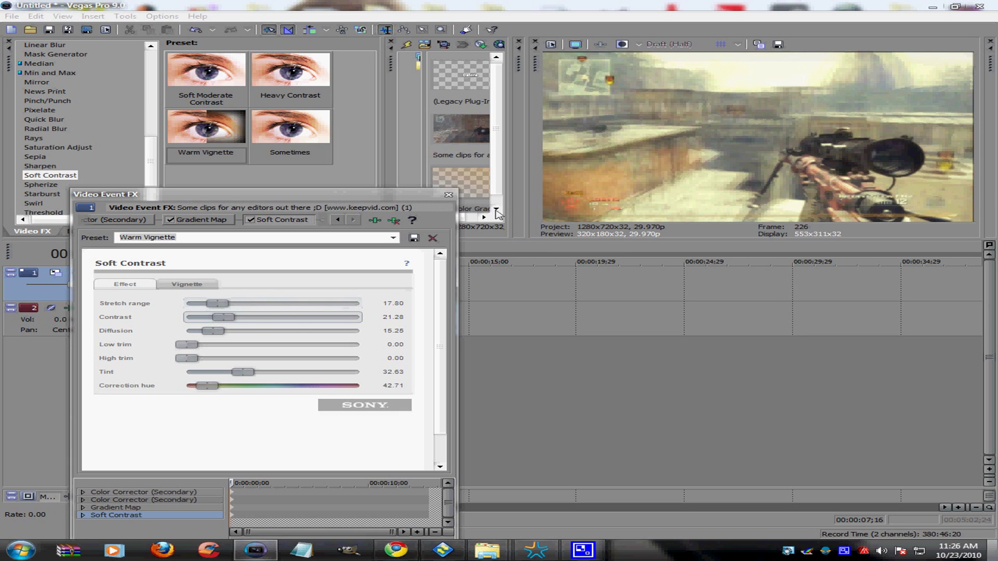
pyautogui.click(448, 195)
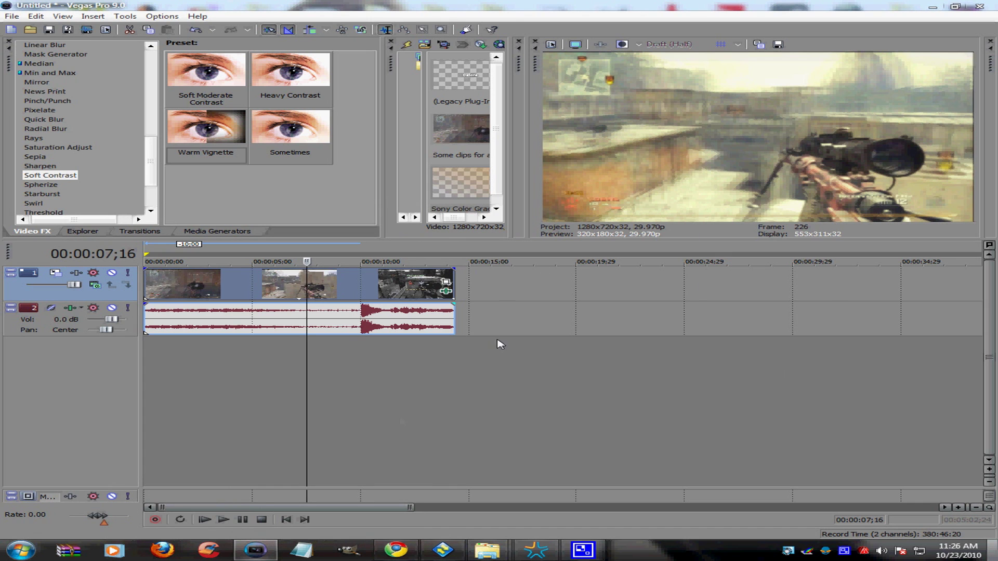
pyautogui.click(223, 521)
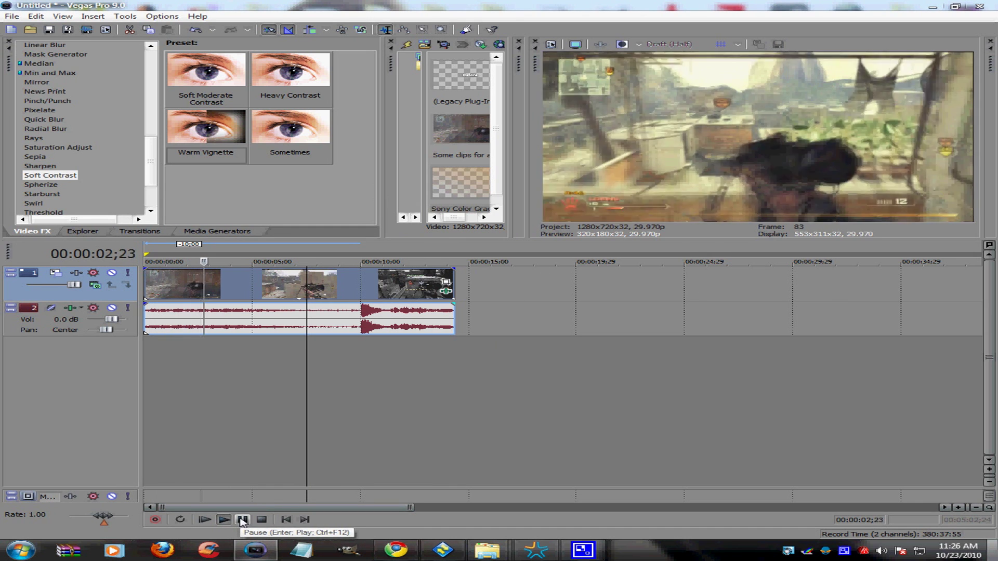
pyautogui.click(242, 520)
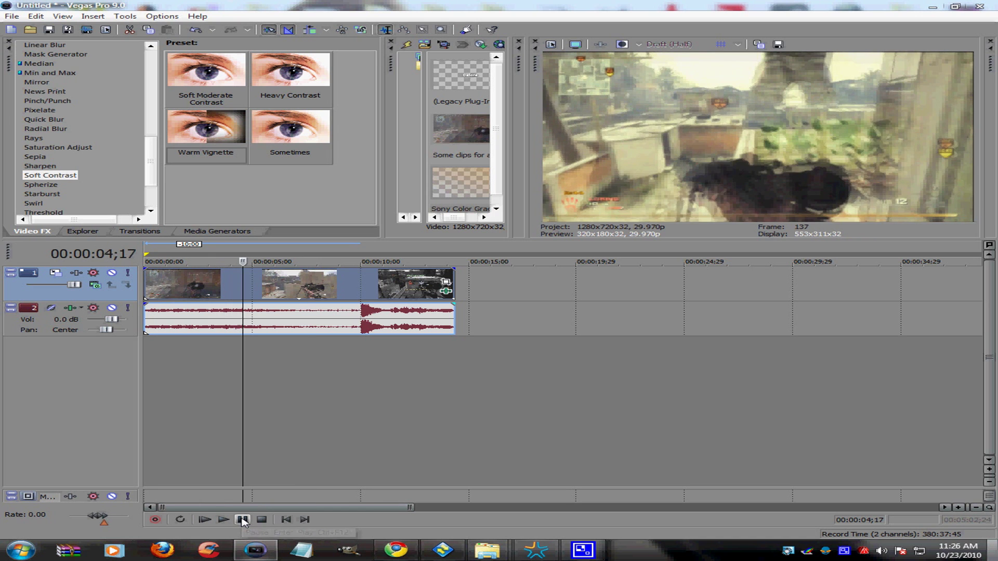
pyautogui.click(242, 520)
pyautogui.click(243, 520)
pyautogui.click(243, 520)
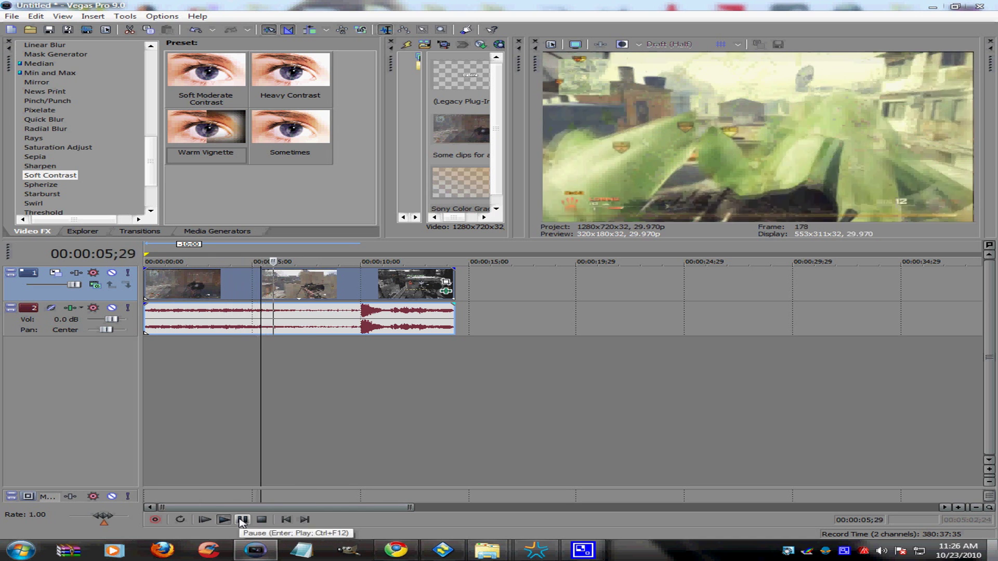
pyautogui.click(242, 520)
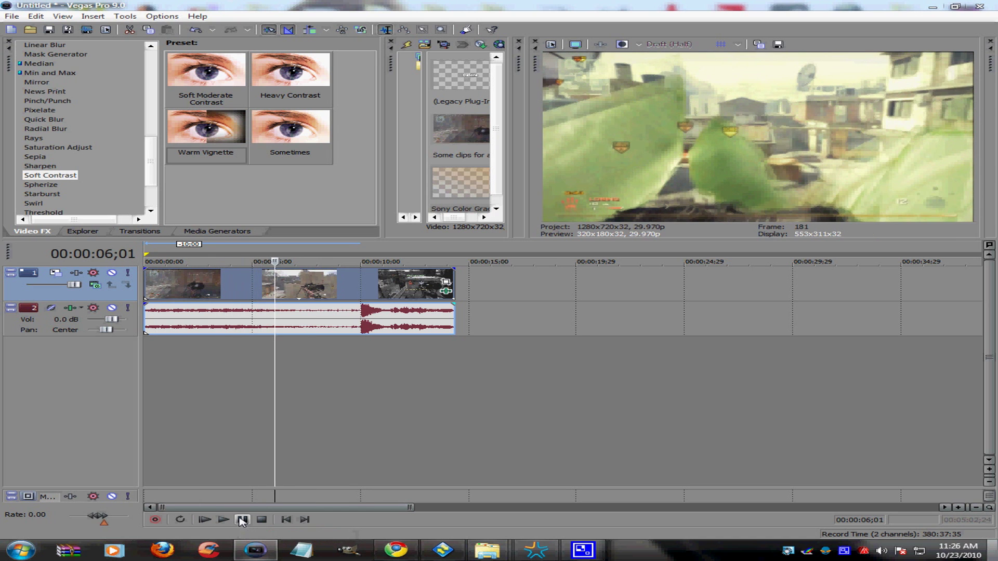
pyautogui.click(249, 232)
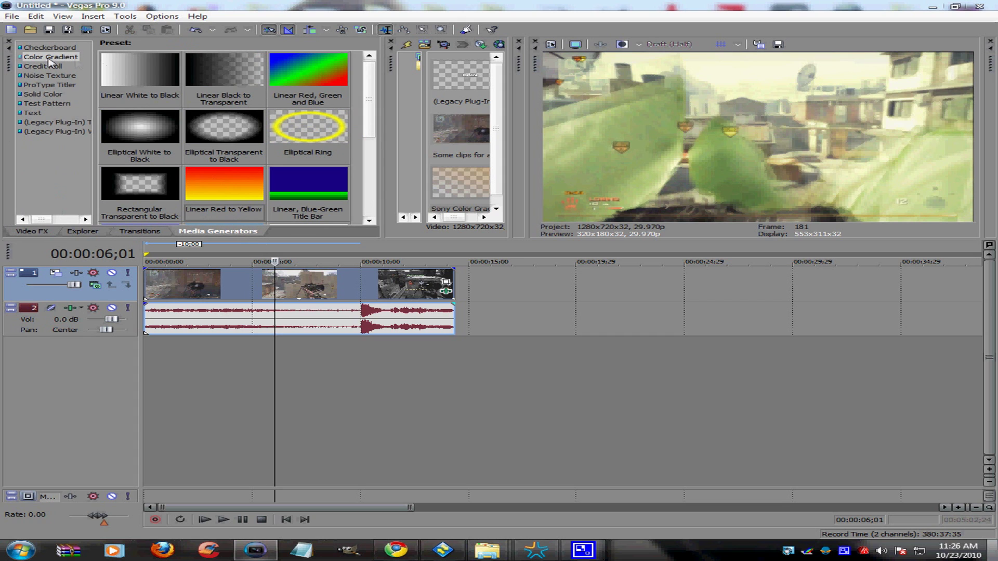
# - Add a Linear Red to Yellow gradient as a new top track, angled -45° with red alpha 0
pyautogui.click(259, 198)
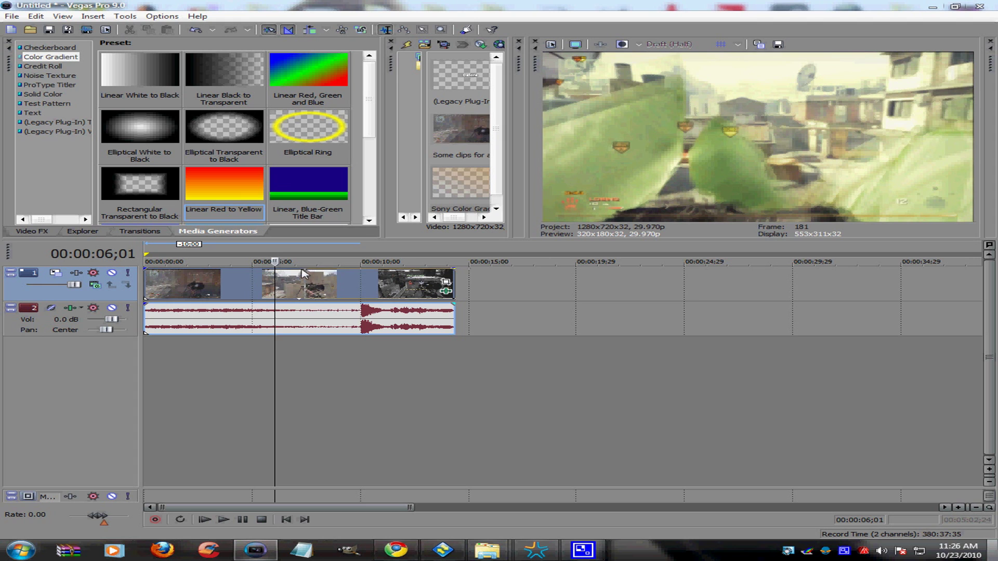
pyautogui.moveTo(159, 265); pyautogui.dragTo(182, 266)
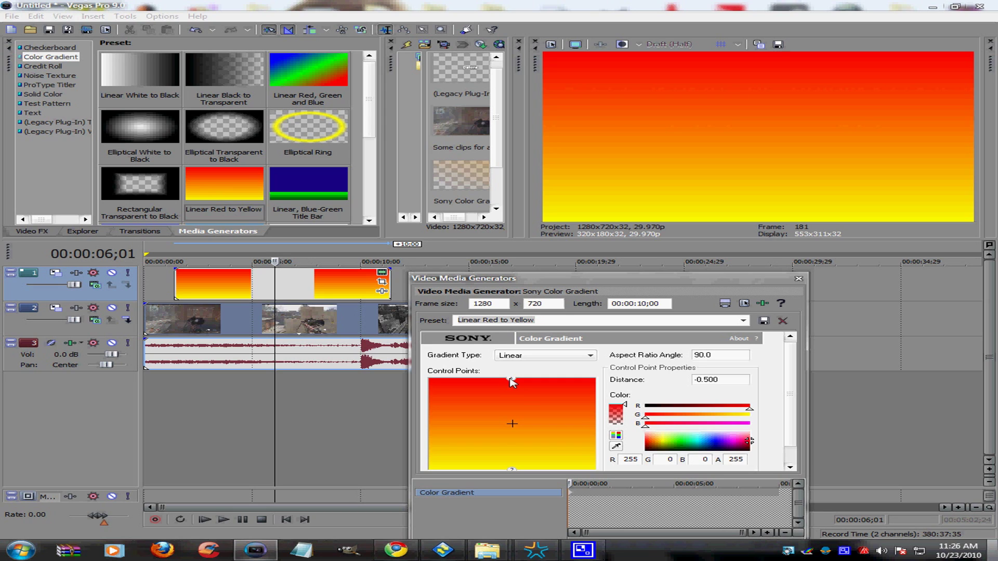
pyautogui.click(512, 470)
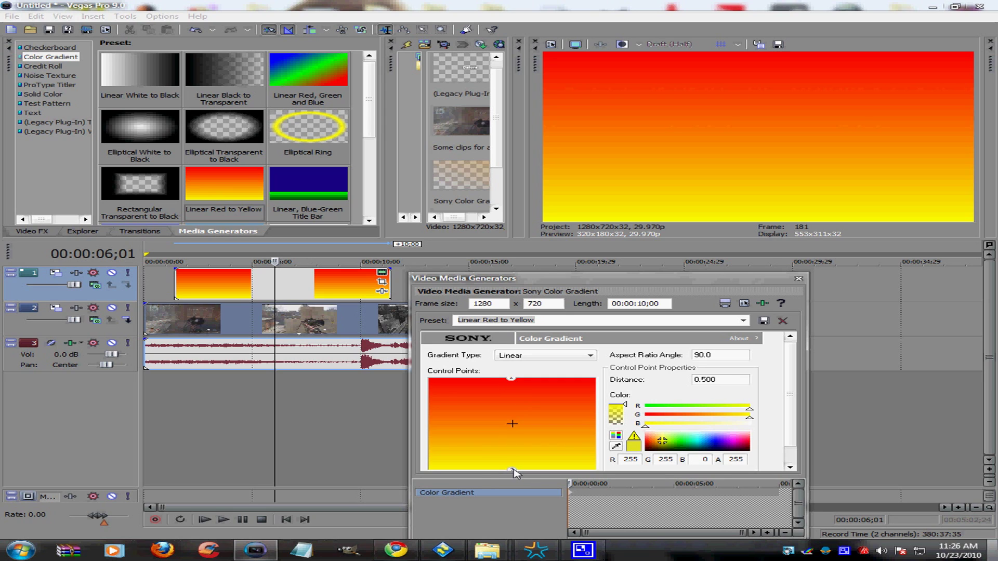
pyautogui.moveTo(521, 467); pyautogui.dragTo(618, 376)
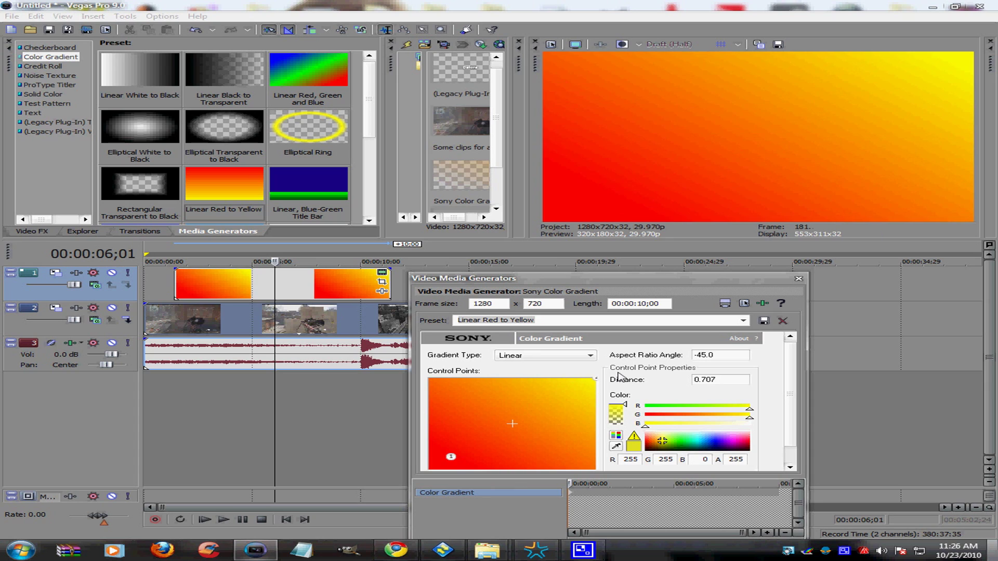
pyautogui.click(453, 458)
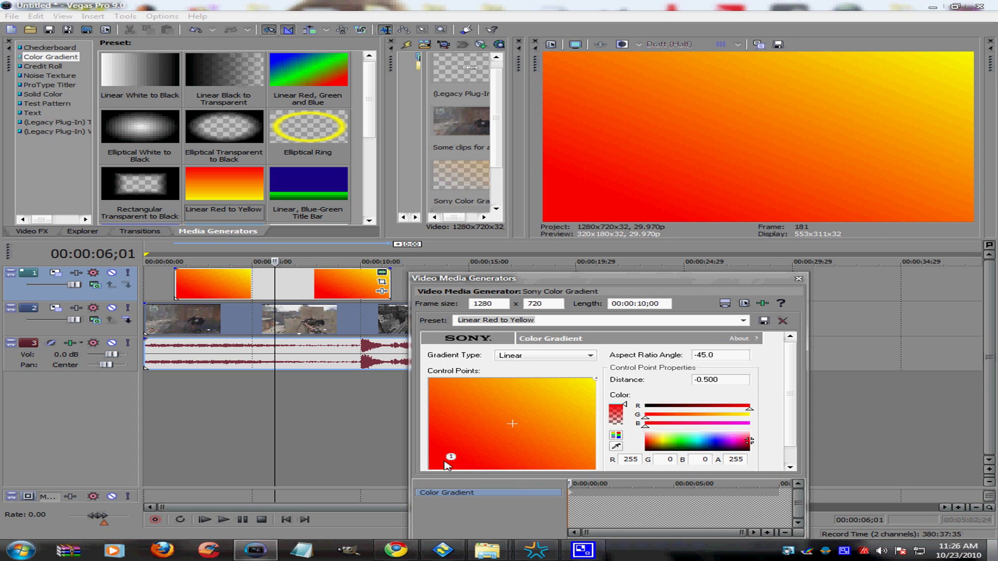
pyautogui.moveTo(626, 404); pyautogui.dragTo(617, 463)
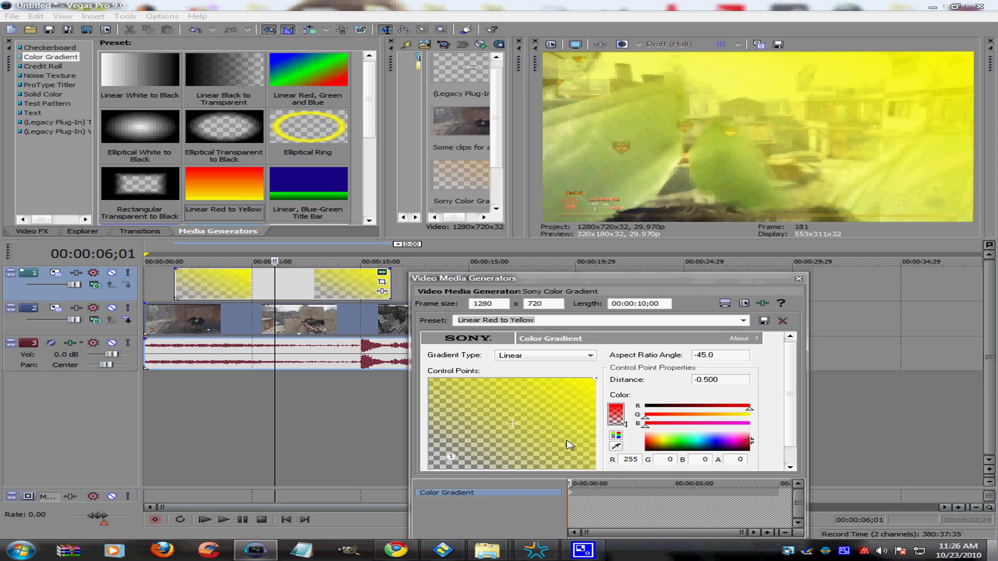
# - Make the gradient's end semi-transparent golden yellow (RGB 255/204/0, alpha 87)
pyautogui.click(596, 380)
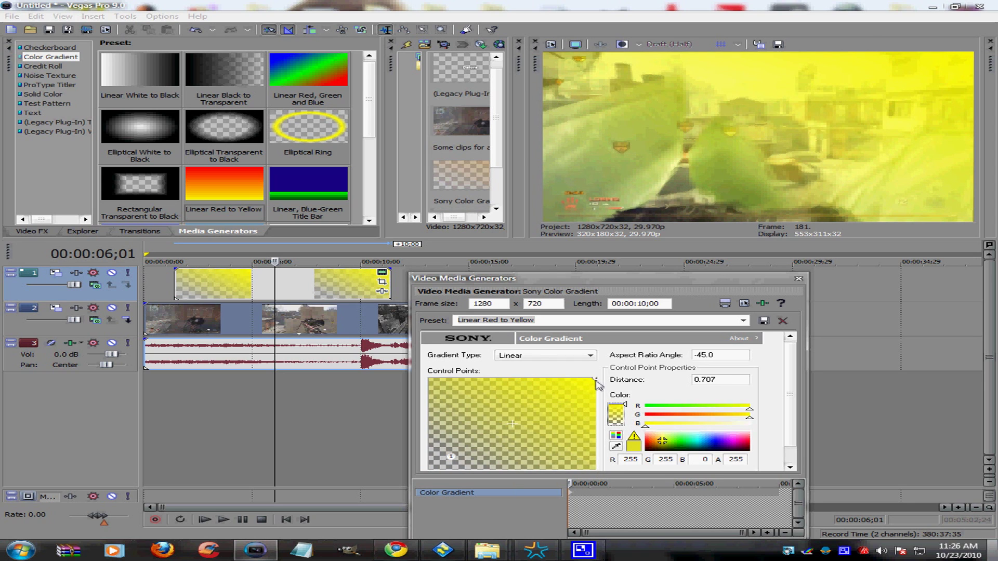
pyautogui.moveTo(627, 408); pyautogui.dragTo(629, 421)
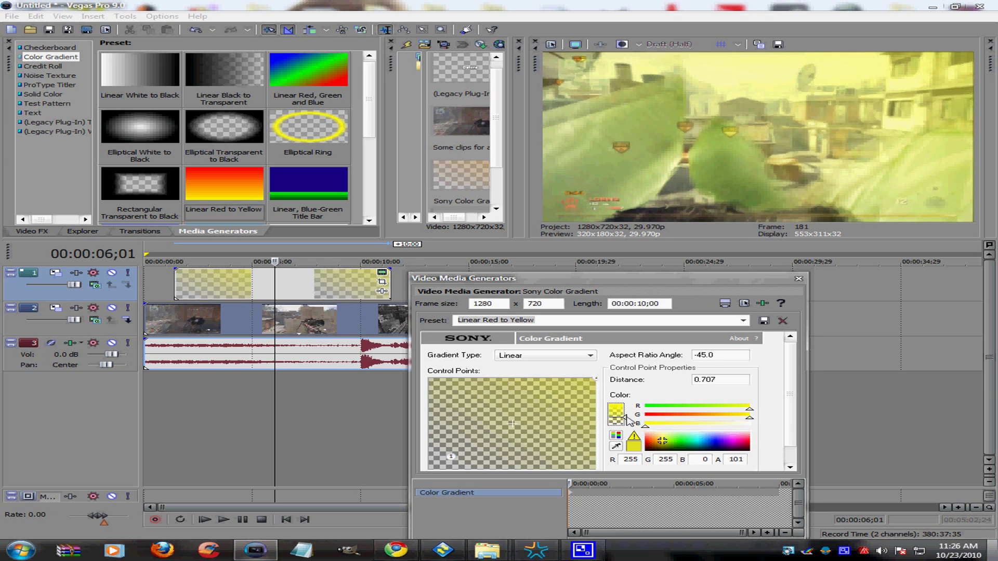
pyautogui.click(652, 441)
pyautogui.moveTo(652, 442)
pyautogui.mouseDown()
pyautogui.moveTo(683, 446)
pyautogui.moveTo(660, 441)
pyautogui.mouseUp()
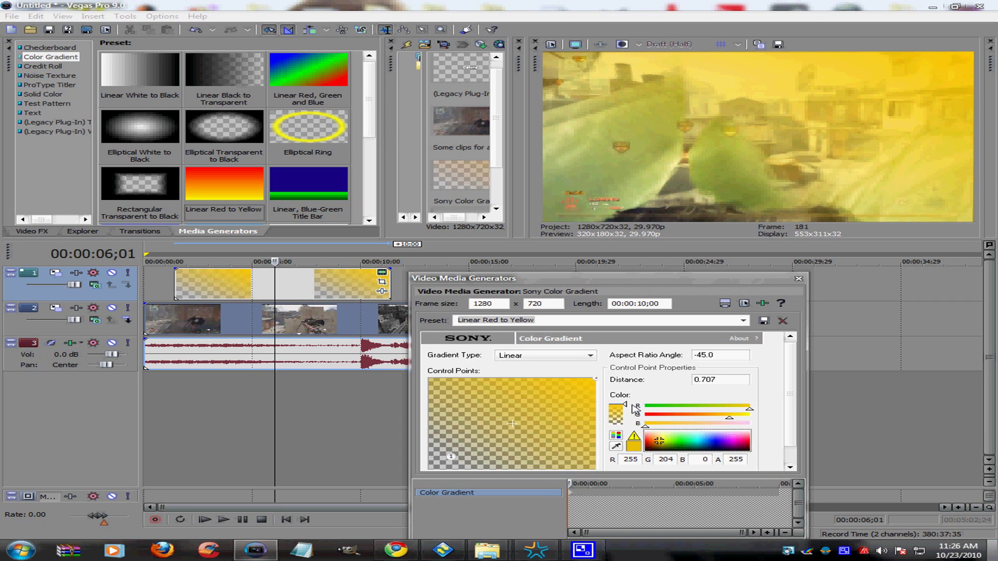
pyautogui.moveTo(631, 405); pyautogui.dragTo(630, 417)
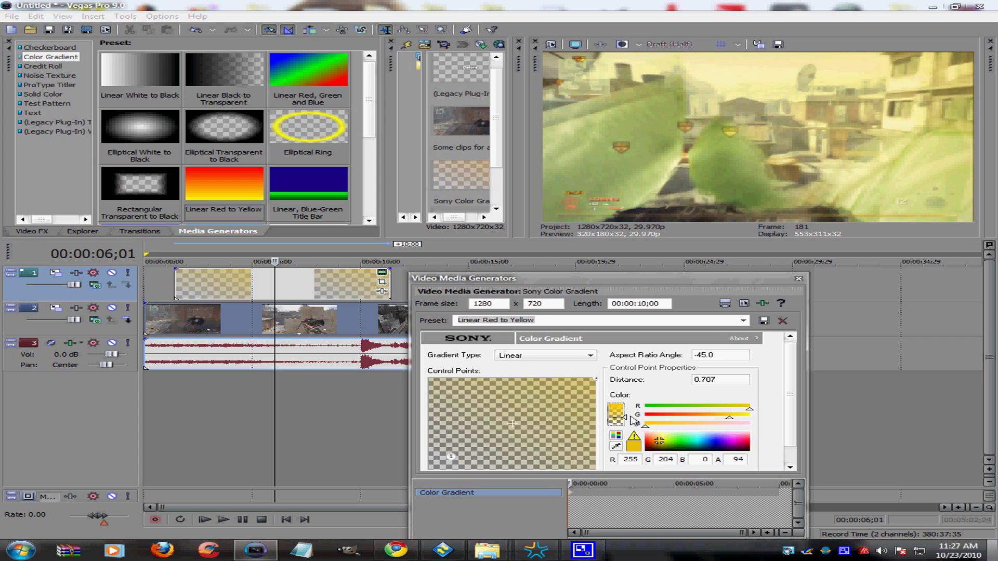
pyautogui.click(798, 279)
# - Stretch the gradient clip from 0 to the end of the gameplay and play the project
pyautogui.moveTo(255, 289); pyautogui.dragTo(224, 289)
pyautogui.moveTo(363, 286); pyautogui.dragTo(454, 289)
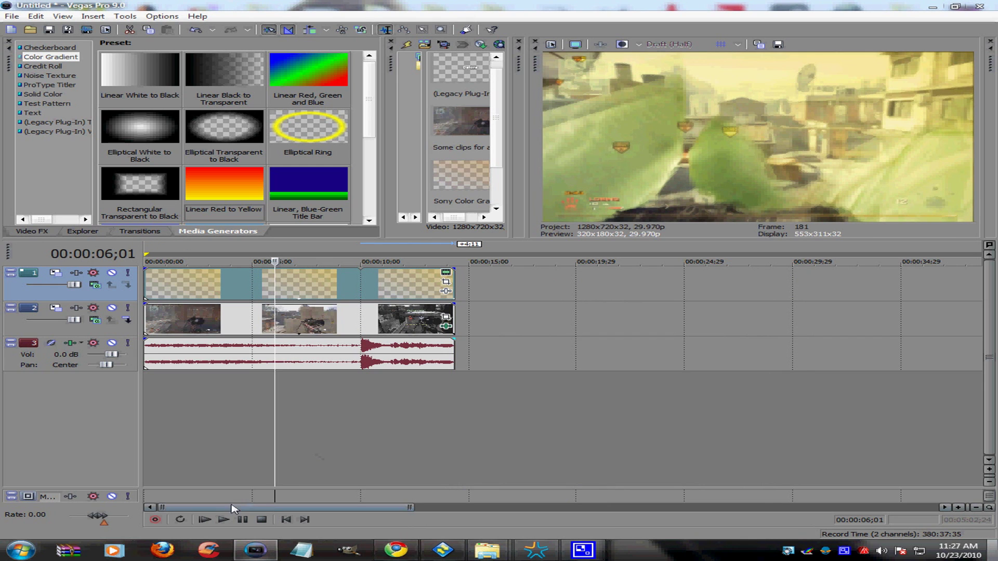
pyautogui.click(205, 520)
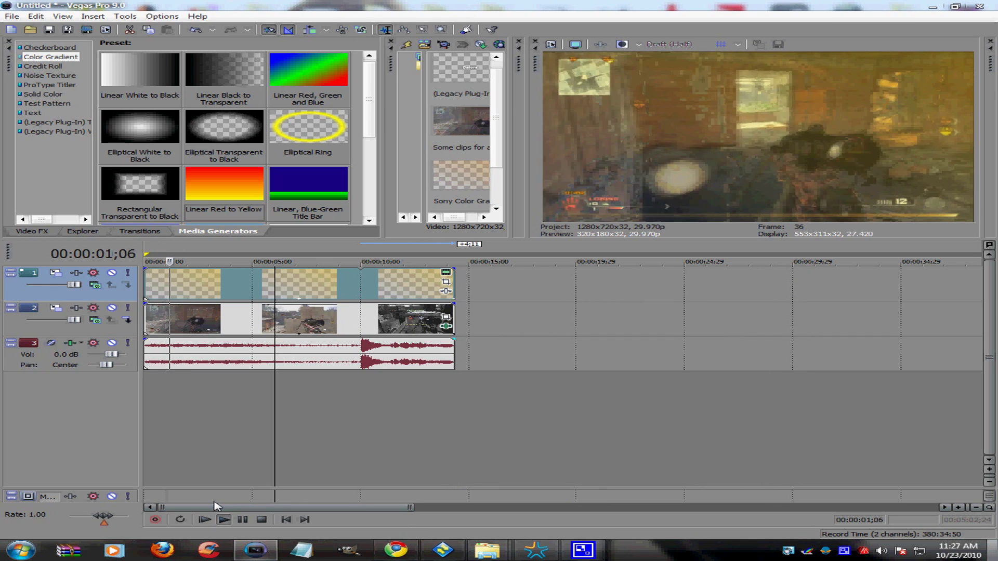